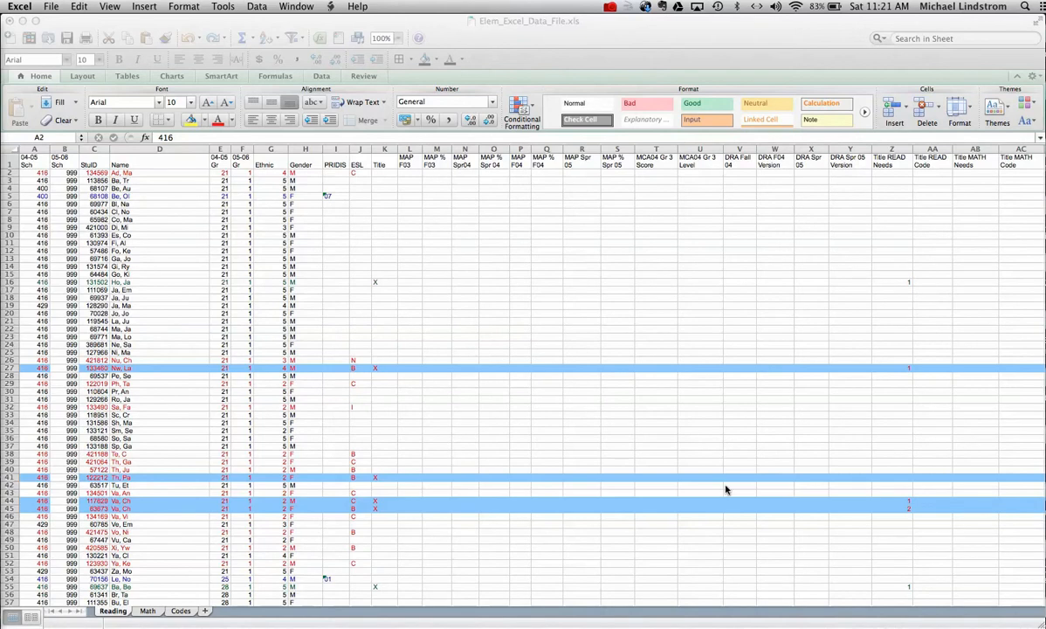
# Step: Activate the Elem_Excel_Data_File.xls workbook window showing the Reading sheet
pyautogui.click(440, 37)
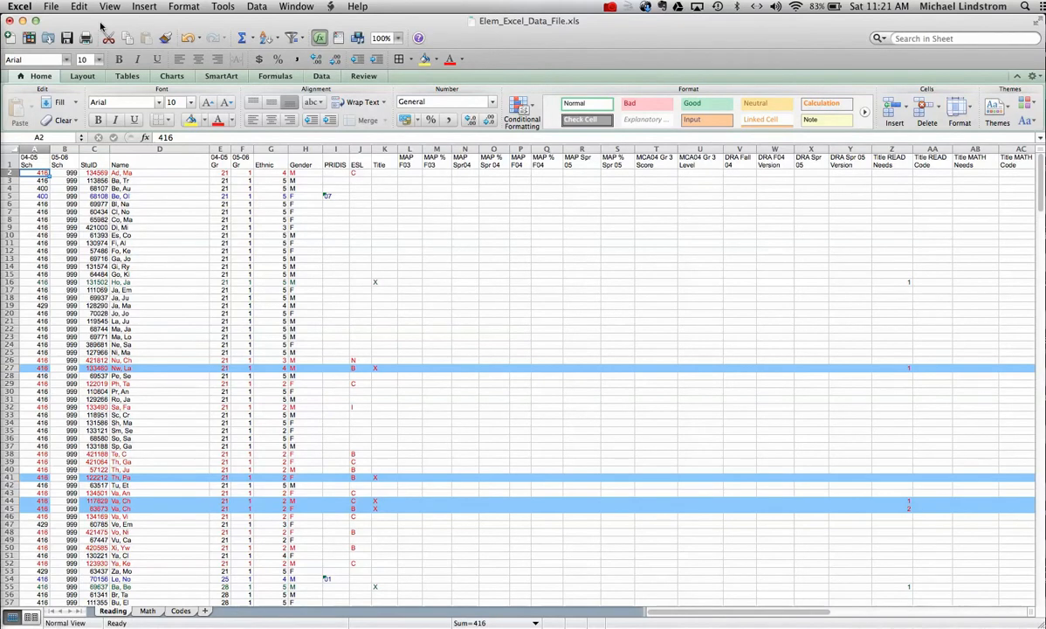
# Step: Start Save As and rename the file to 'Elem_Excel_Data_working copy'
pyautogui.click(53, 8)
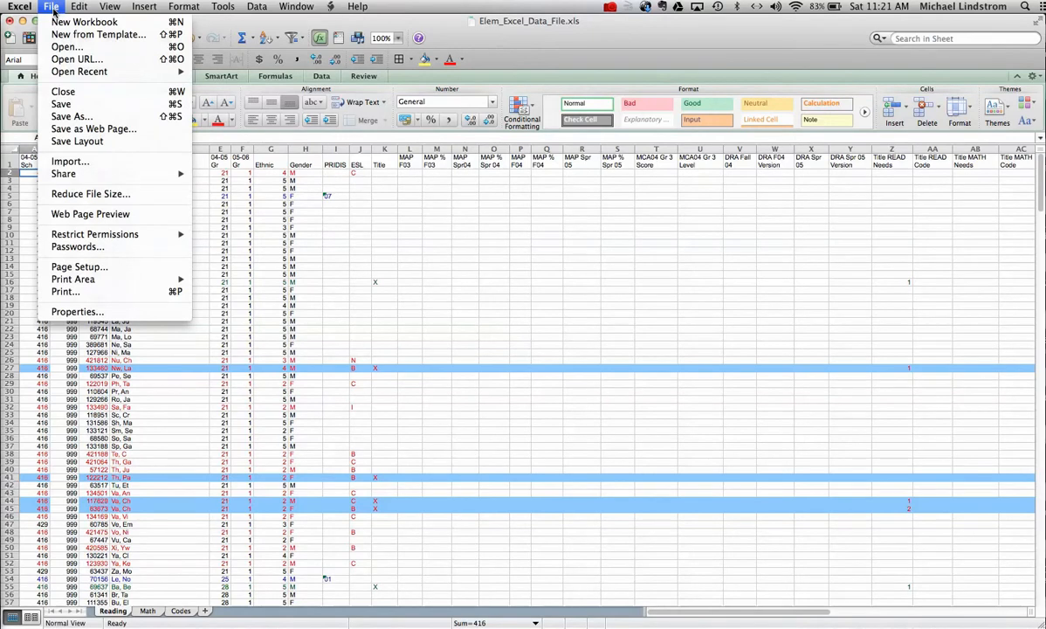
pyautogui.click(71, 117)
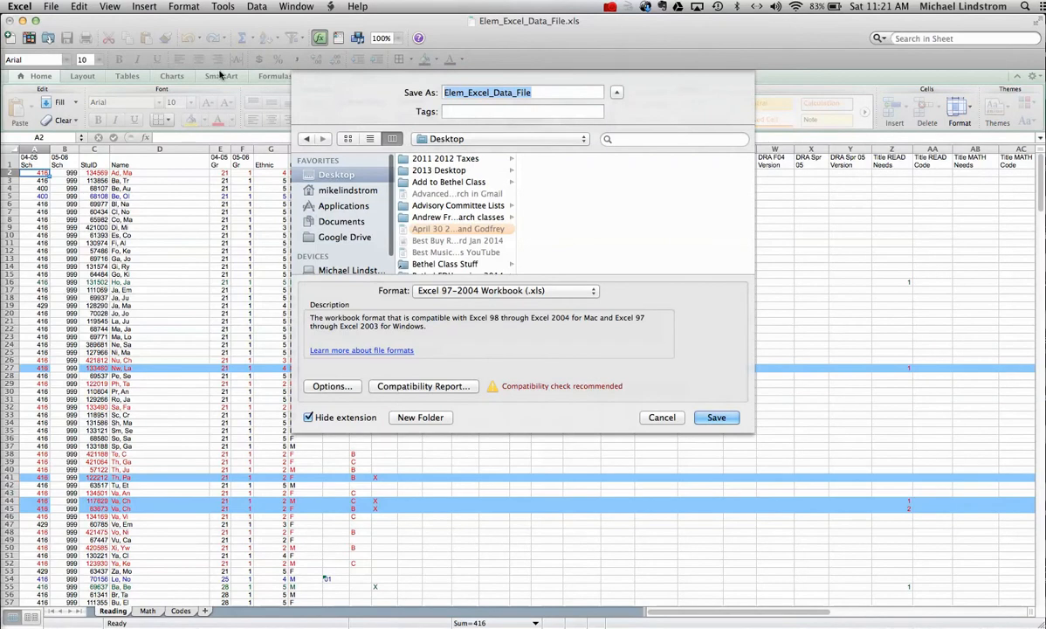
pyautogui.click(535, 92)
pyautogui.press('BackSpace')
pyautogui.press('BackSpace')
pyautogui.press('BackSpace')
pyautogui.press('BackSpace')
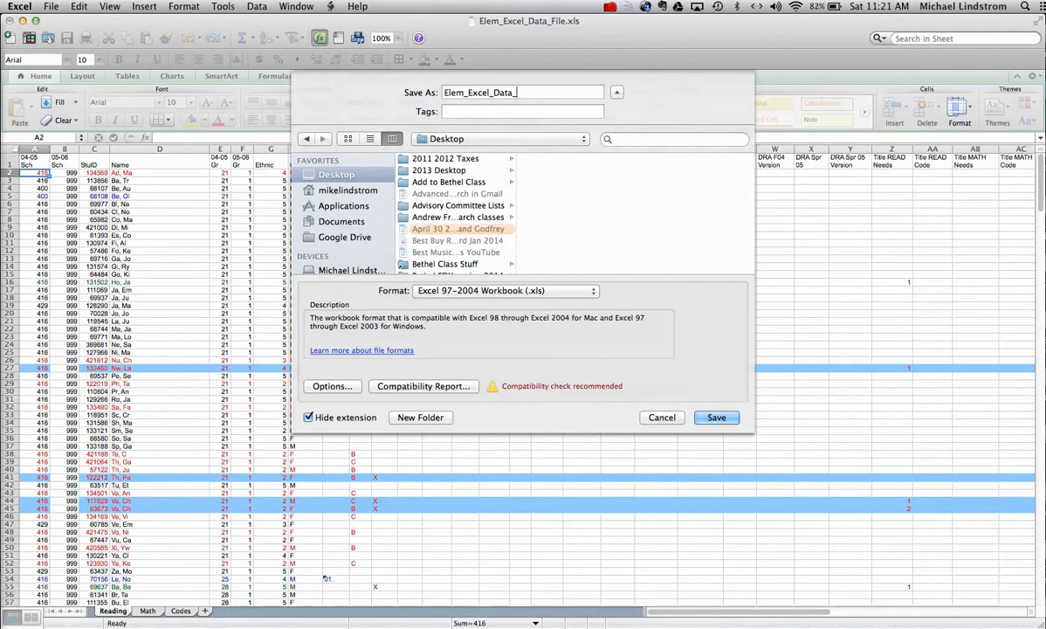
pyautogui.write('p')
pyautogui.press('BackSpace')
pyautogui.write('oring')
pyautogui.press('BackSpace')
pyautogui.press('BackSpace')
pyautogui.press('BackSpace')
pyautogui.press('BackSpace')
pyautogui.press('BackSpace')
pyautogui.write('working copy')
# Step: Confirm the save so the workbook becomes Elem_Excel_Data_working copy.xls
pyautogui.click(718, 417)
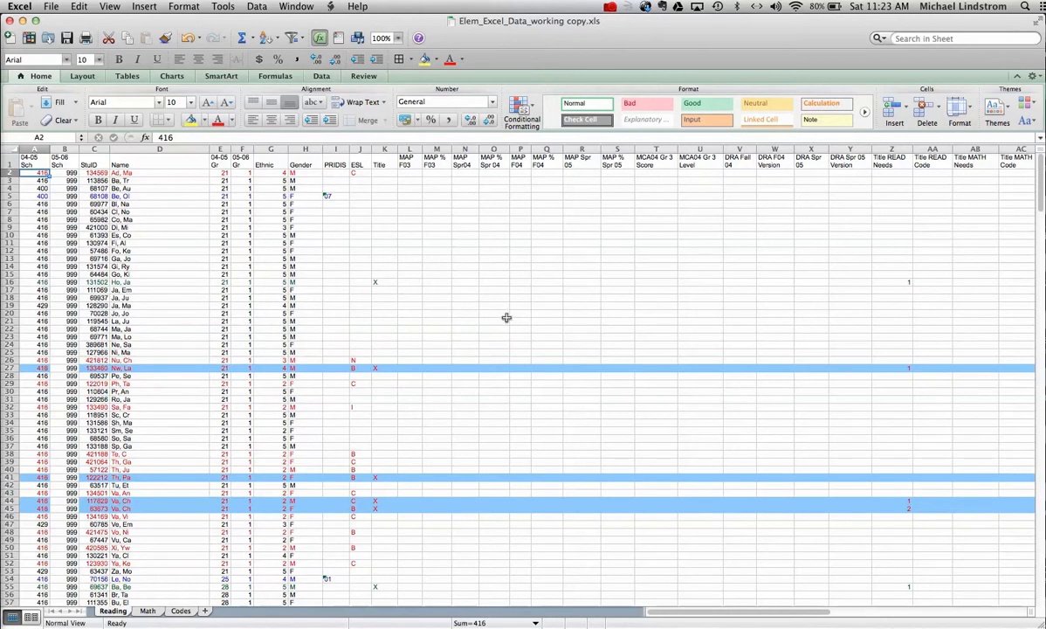
pyautogui.scroll(-2, 506, 317)
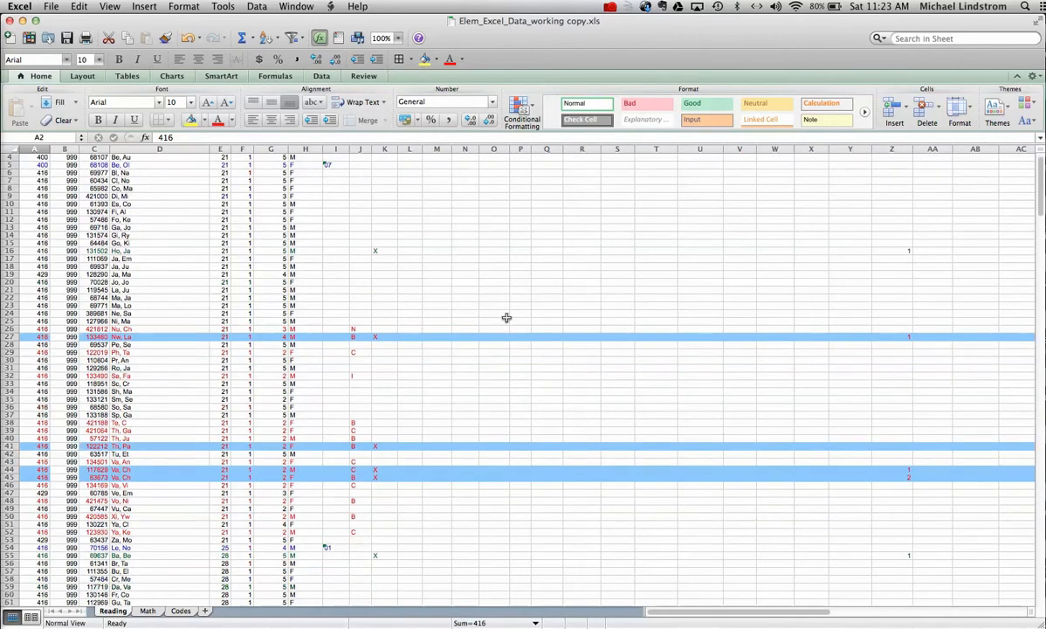
pyautogui.scroll(2, 507, 317)
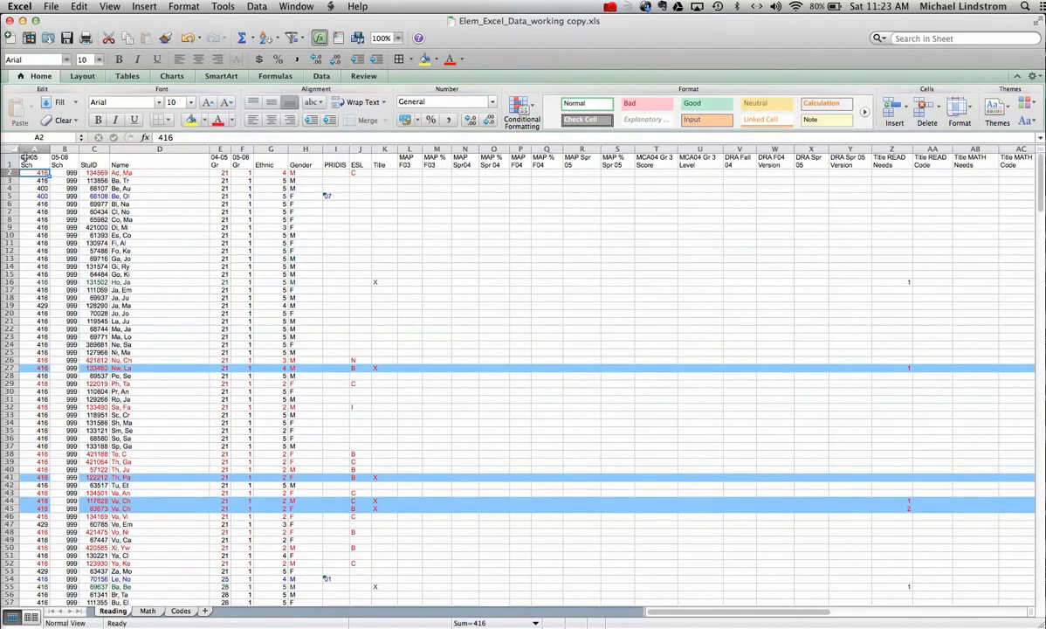
pyautogui.click(8, 163)
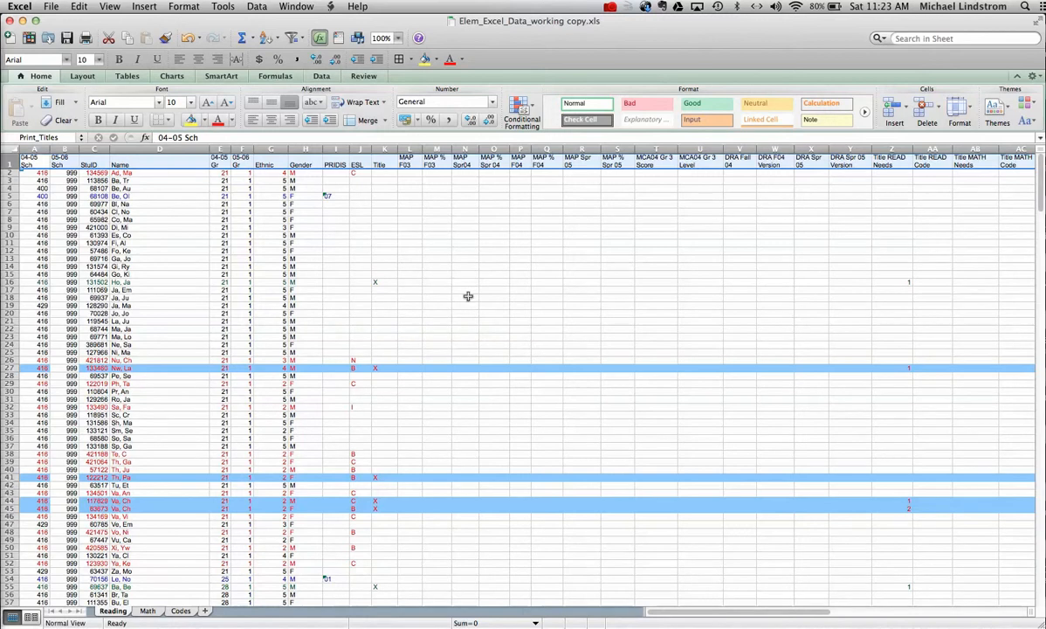
pyautogui.scroll(-6, 468, 296)
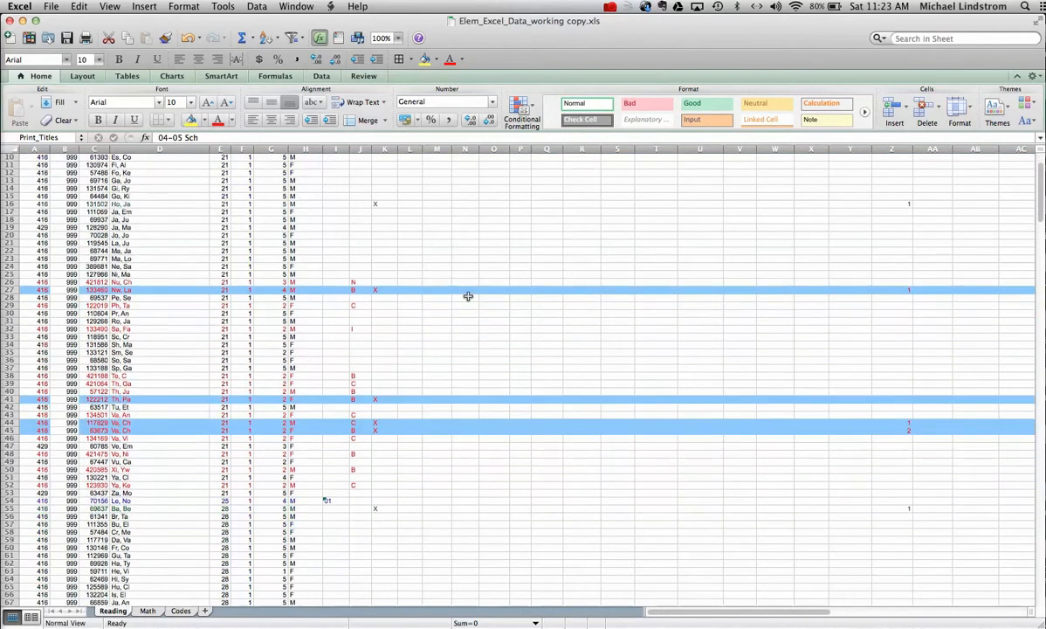
pyautogui.scroll(-3, 468, 296)
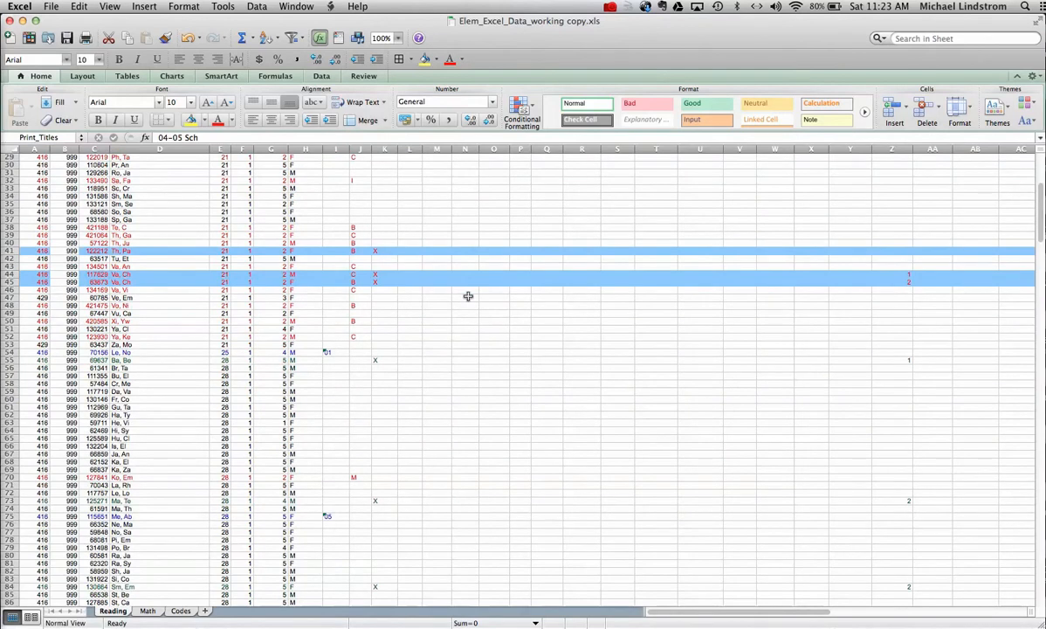
pyautogui.scroll(6, 468, 296)
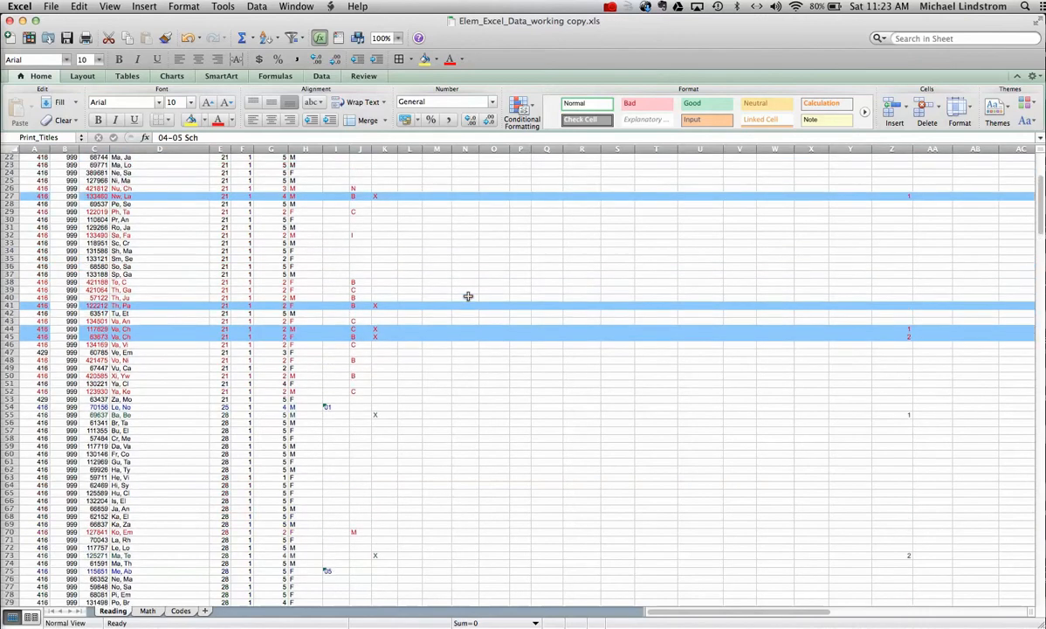
pyautogui.scroll(3, 468, 296)
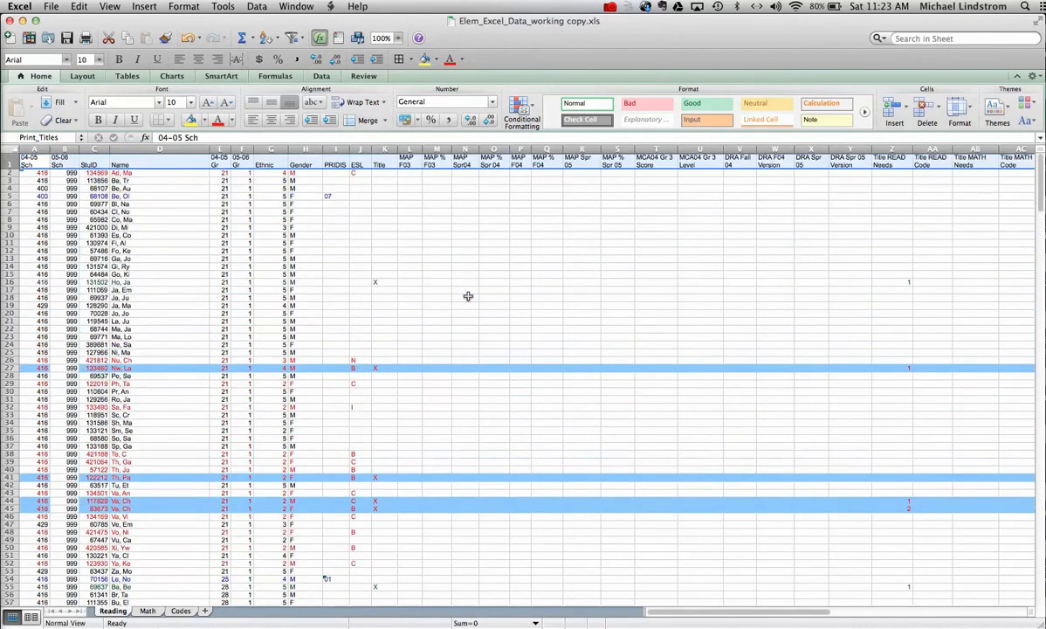
# Step: Select row 2 and apply Window > Freeze Panes to lock the header row
pyautogui.click(9, 172)
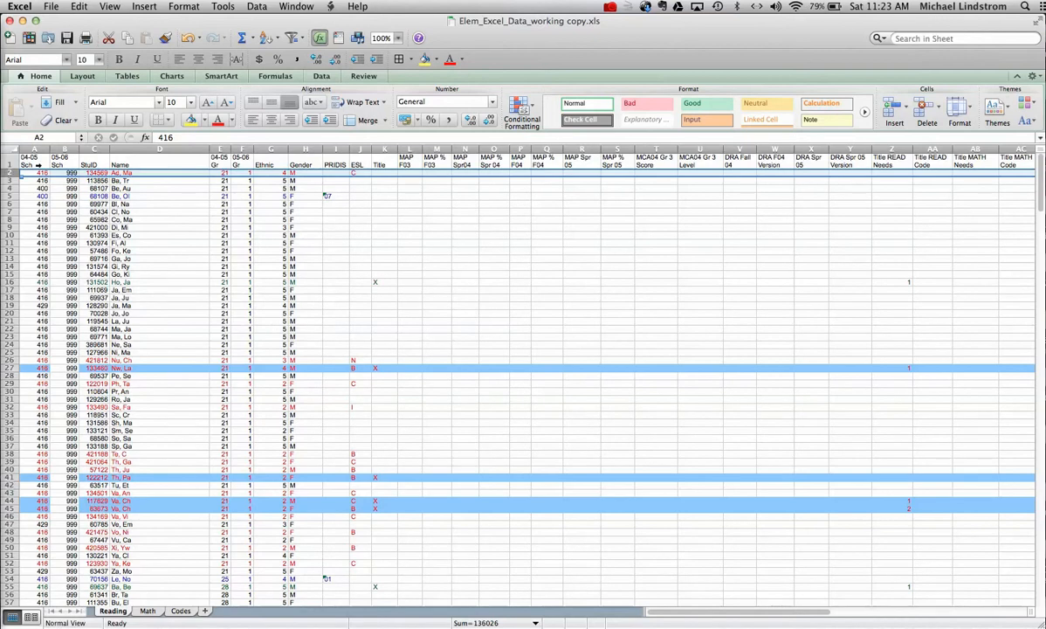
pyautogui.click(296, 7)
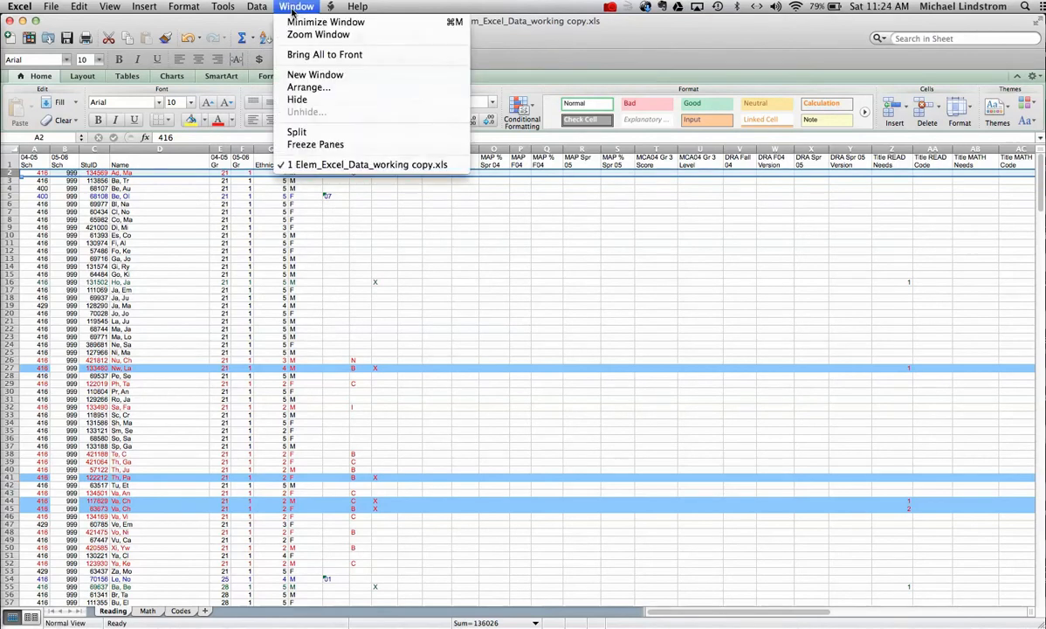
pyautogui.click(304, 145)
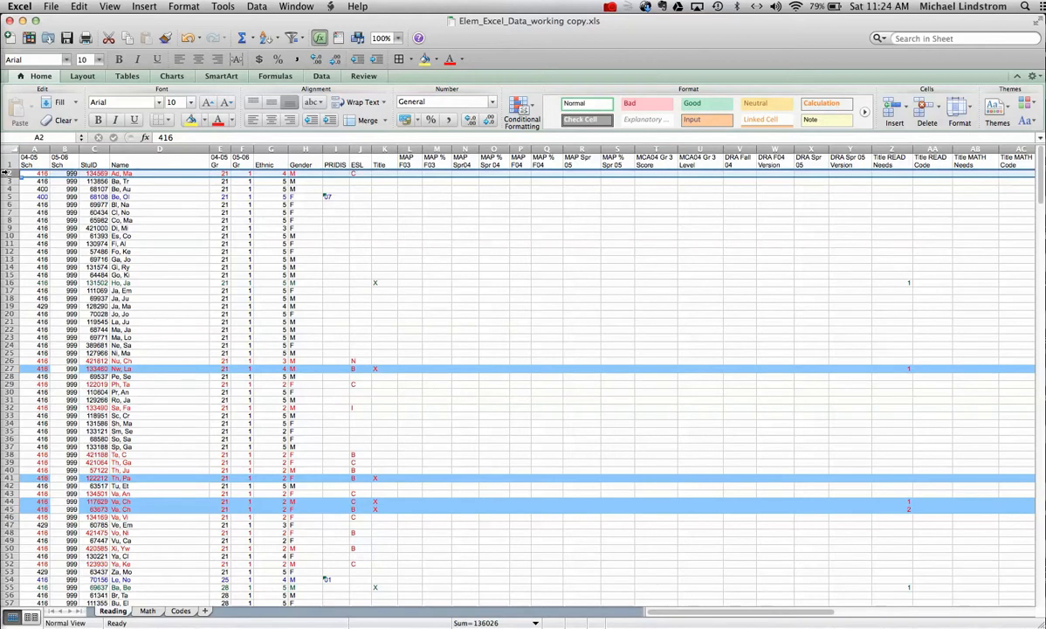
pyautogui.scroll(-9, 527, 303)
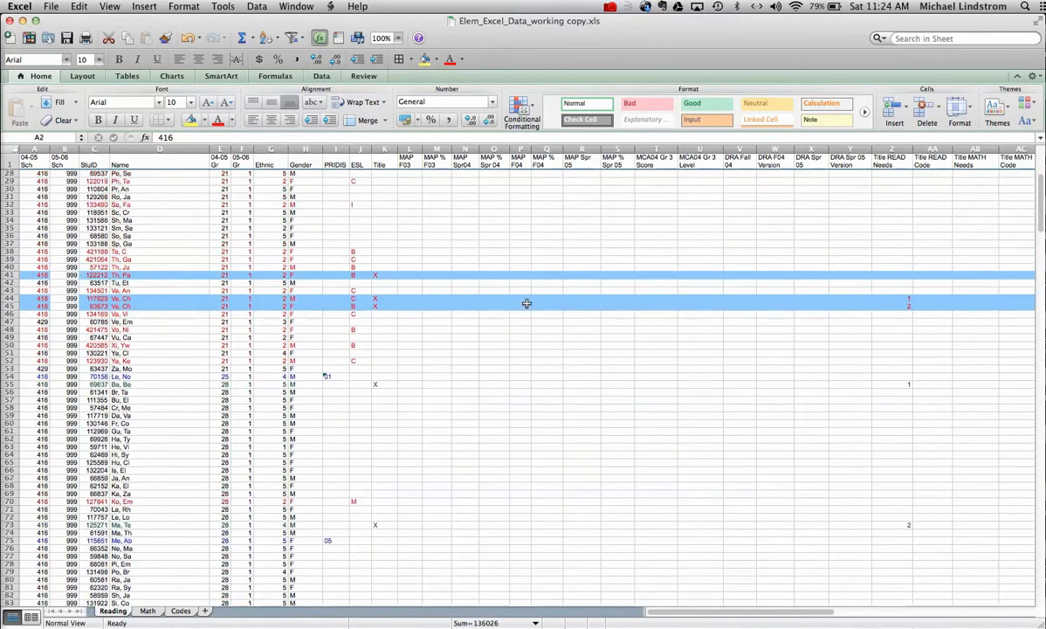
pyautogui.scroll(9, 527, 303)
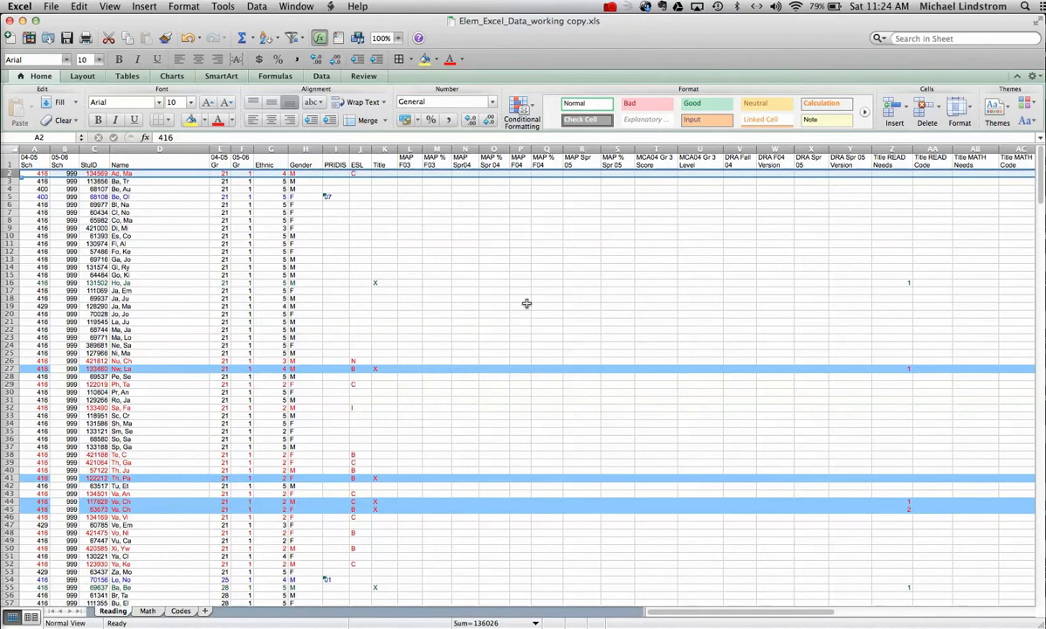
pyautogui.scroll(-20, 526, 303)
pyautogui.scroll(-20, 527, 303)
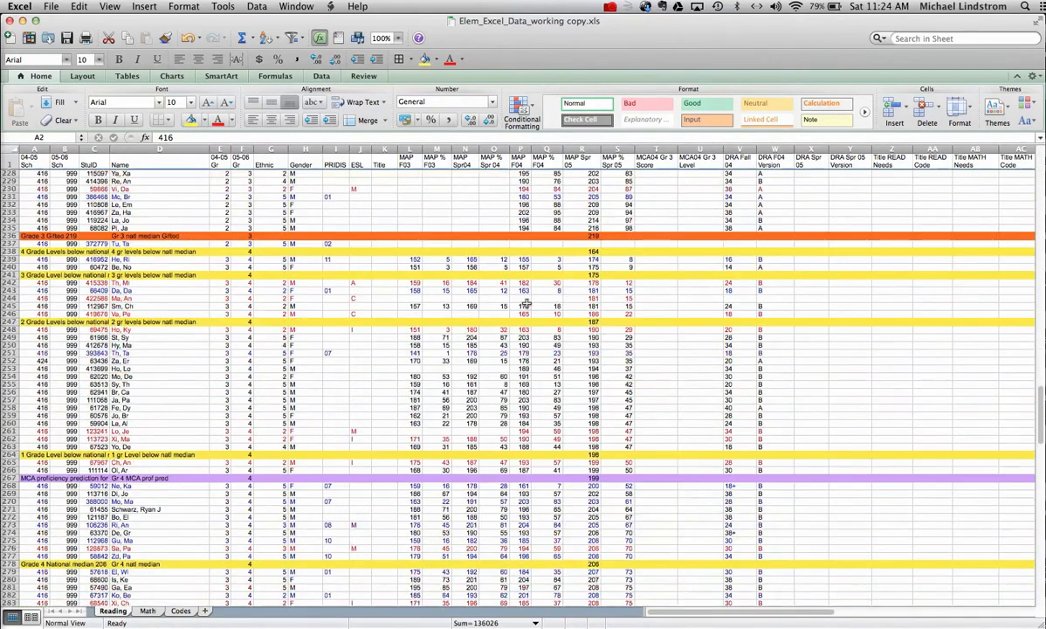
pyautogui.scroll(-20, 526, 303)
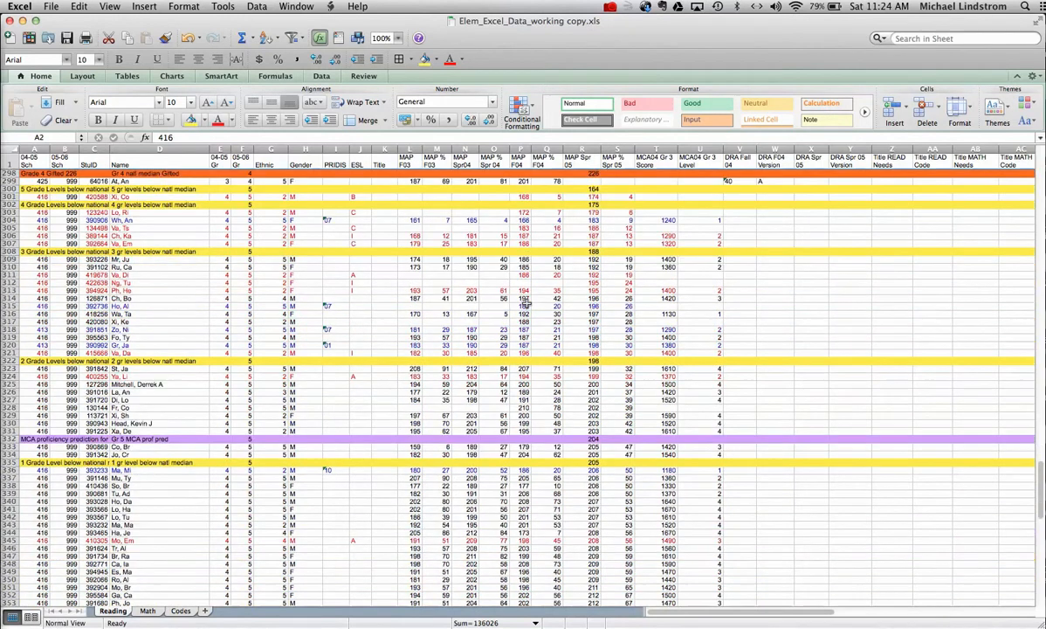
pyautogui.scroll(1, 527, 303)
pyautogui.scroll(20, 525, 303)
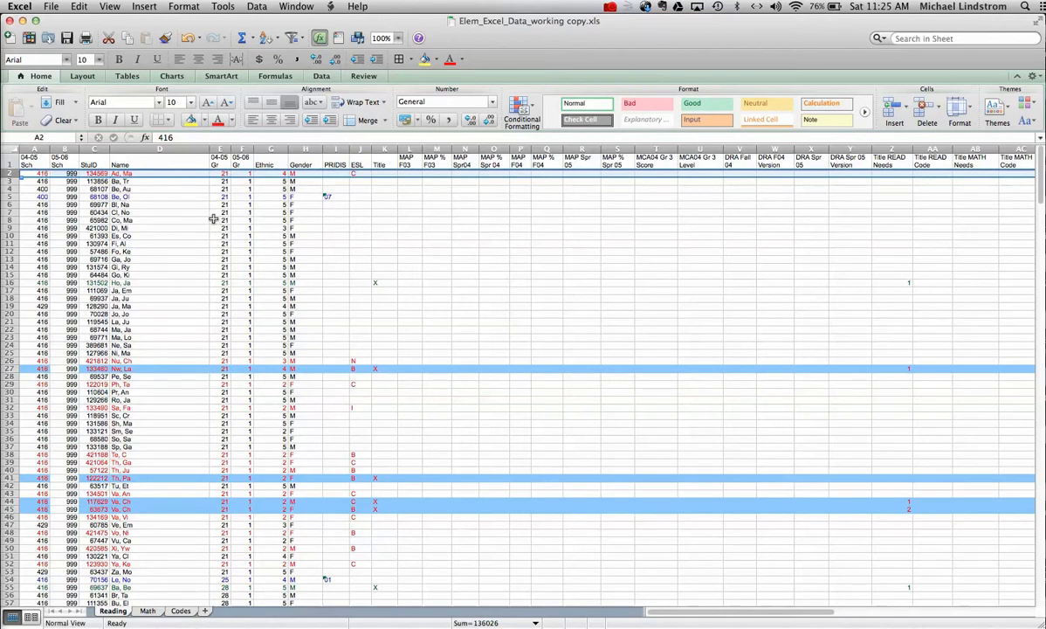
pyautogui.click(180, 611)
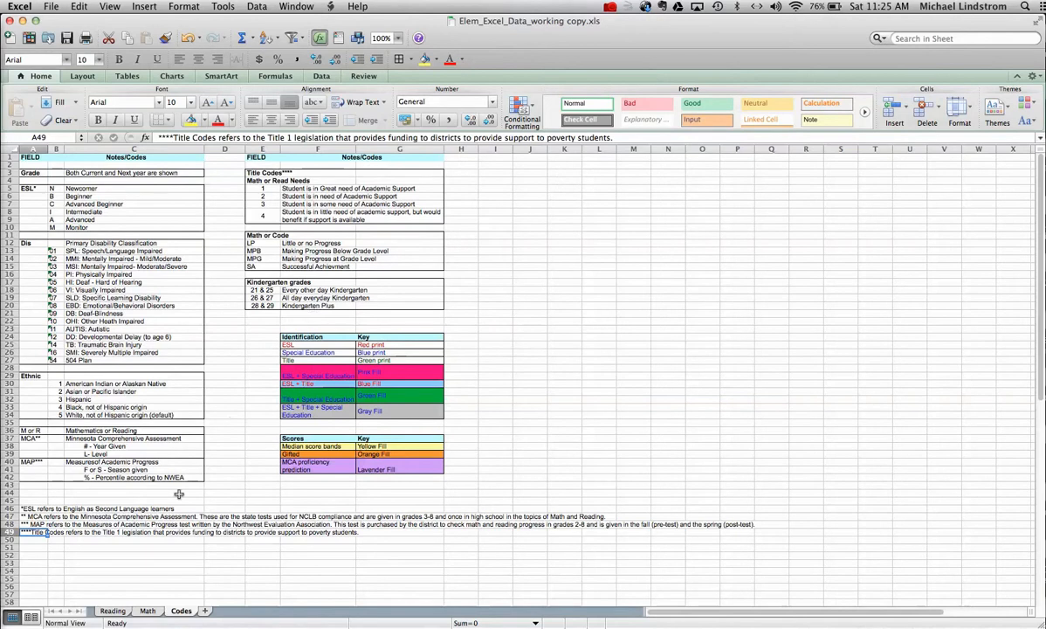
pyautogui.click(113, 610)
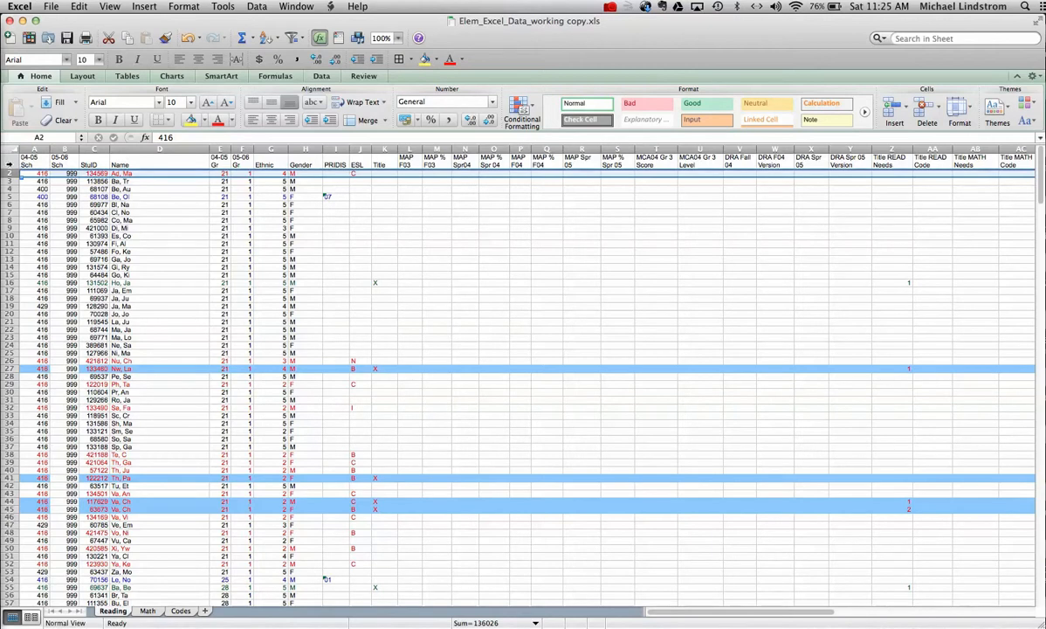
# Step: Select header row 1 and switch to the Data ribbon's Sort & Filter tools
pyautogui.click(9, 164)
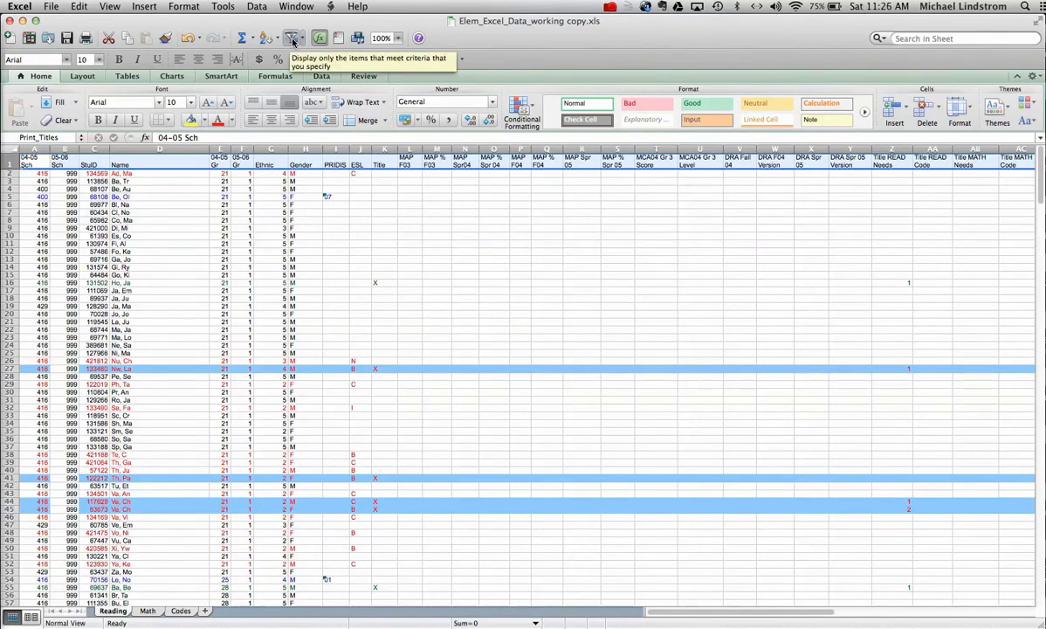
pyautogui.click(259, 7)
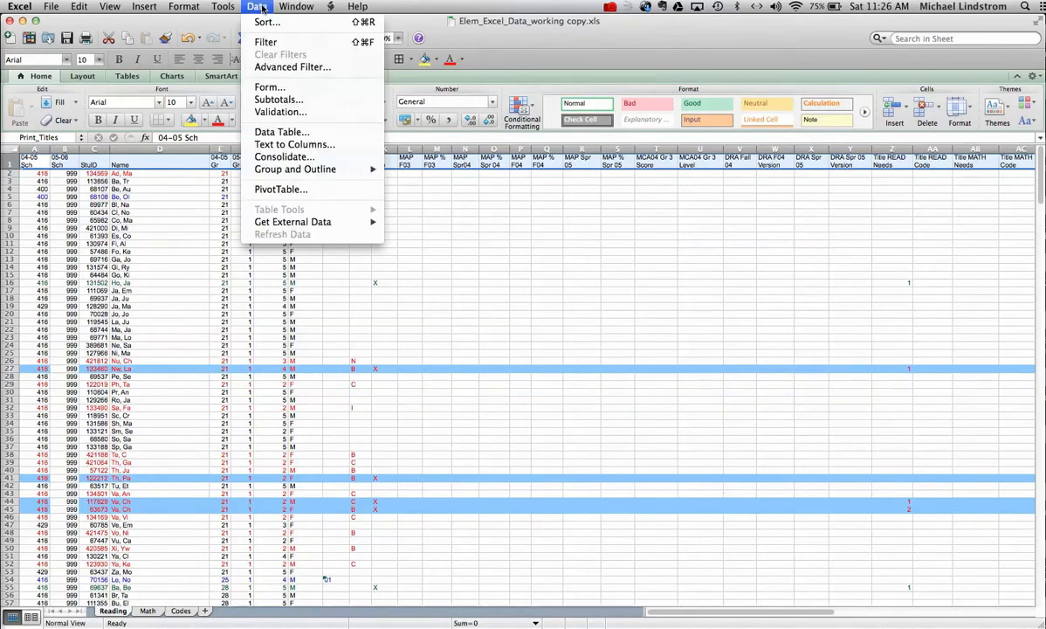
pyautogui.click(219, 24)
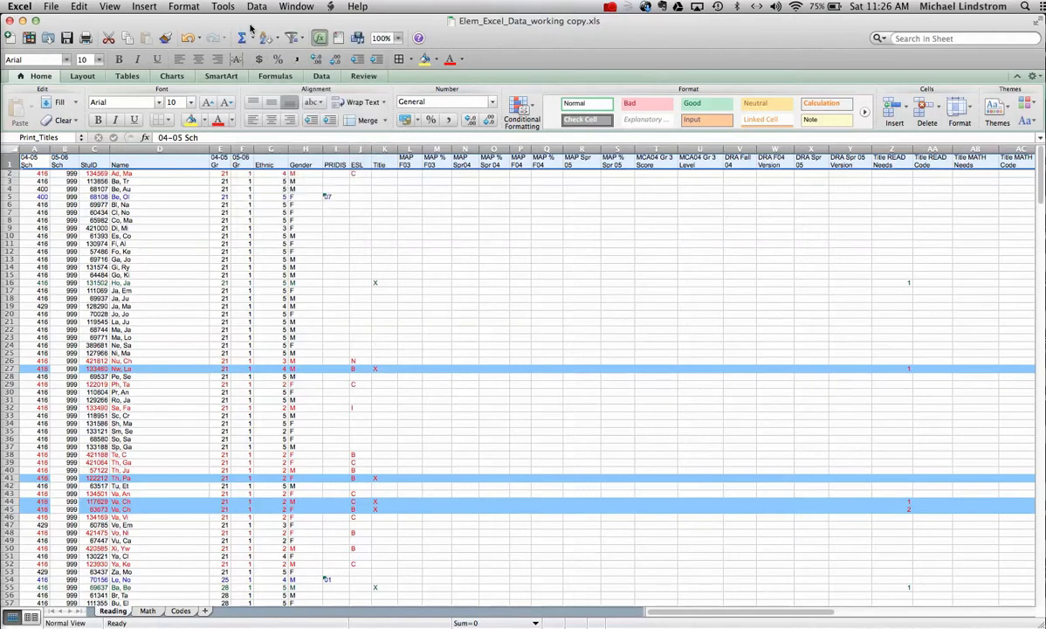
pyautogui.click(307, 75)
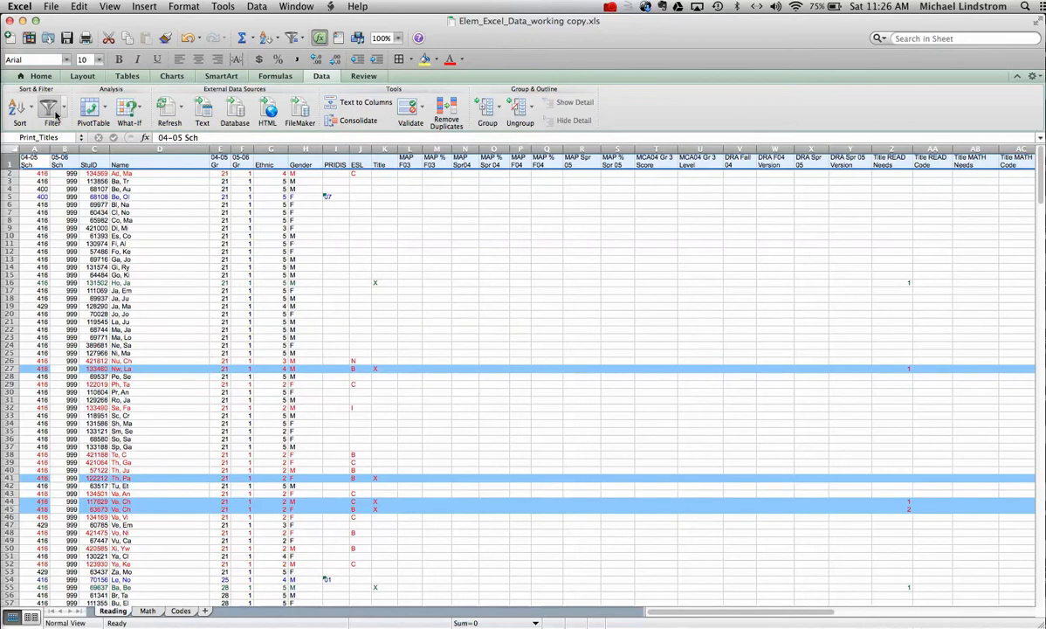
# Step: Turn on Filter so every header in row 1 gets an AutoFilter arrow
pyautogui.click(55, 113)
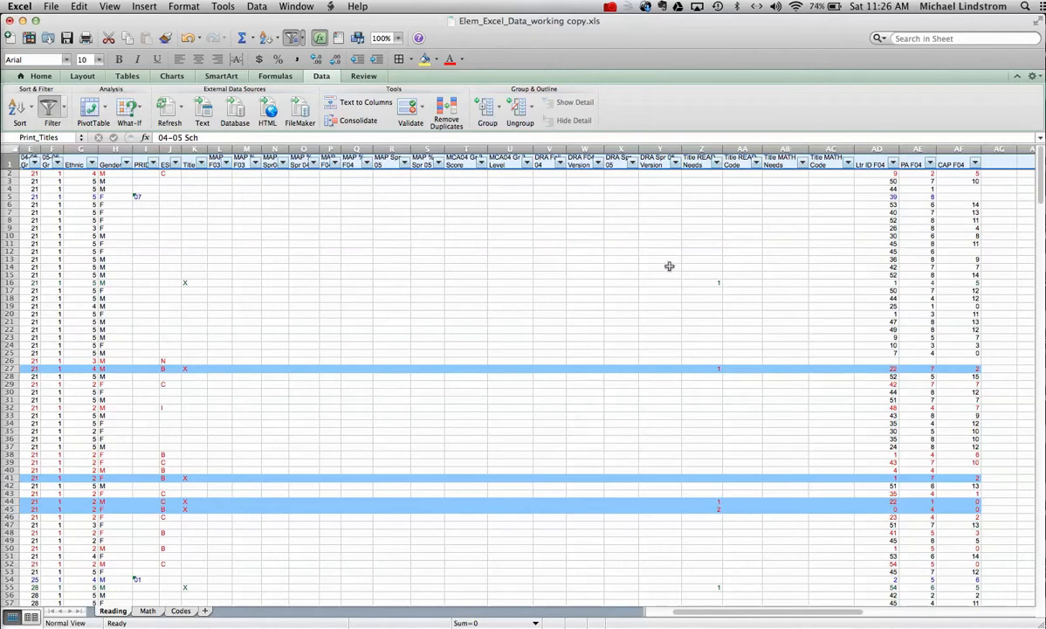
pyautogui.scroll(-5, 669, 265)
pyautogui.scroll(5, 669, 266)
pyautogui.scroll(-6, 669, 266)
pyautogui.scroll(4, 669, 266)
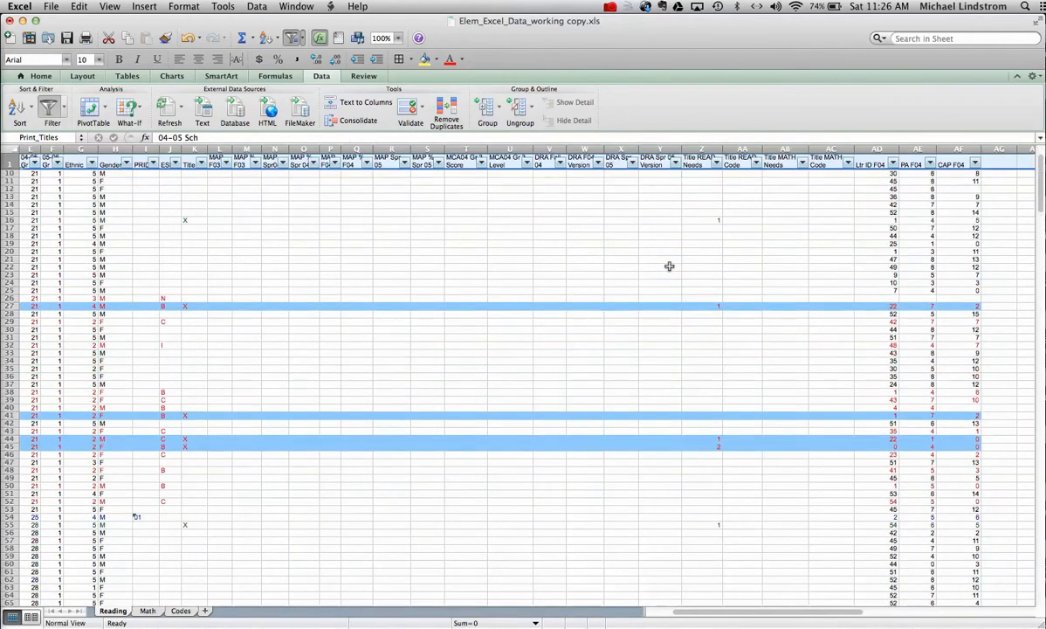
pyautogui.scroll(3, 669, 266)
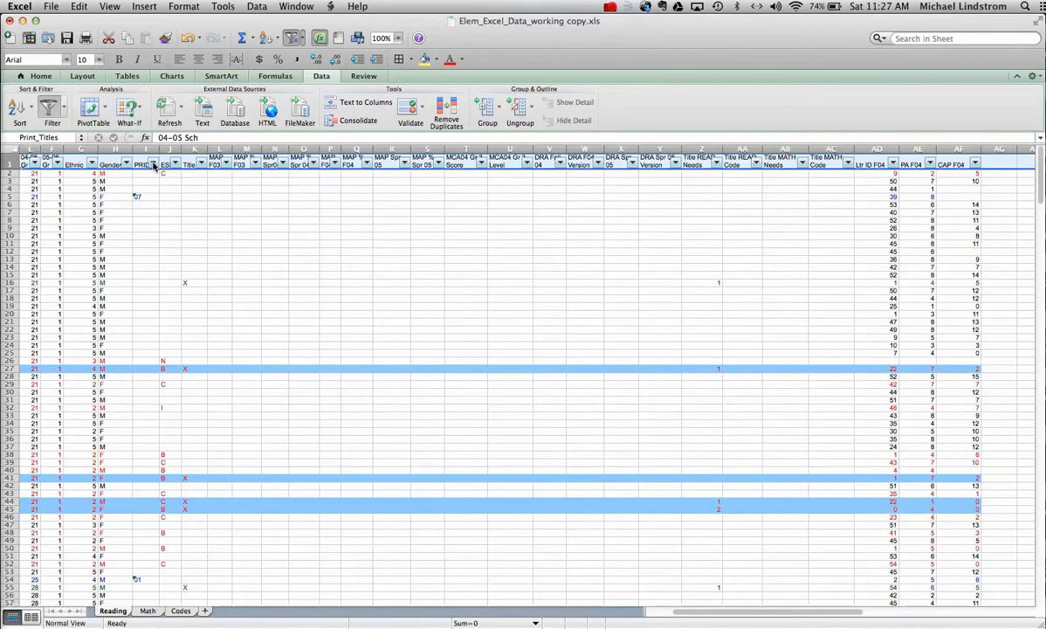
# Step: Filter the PRIDIS column to only value 07, showing 8 of 379 records
pyautogui.click(153, 165)
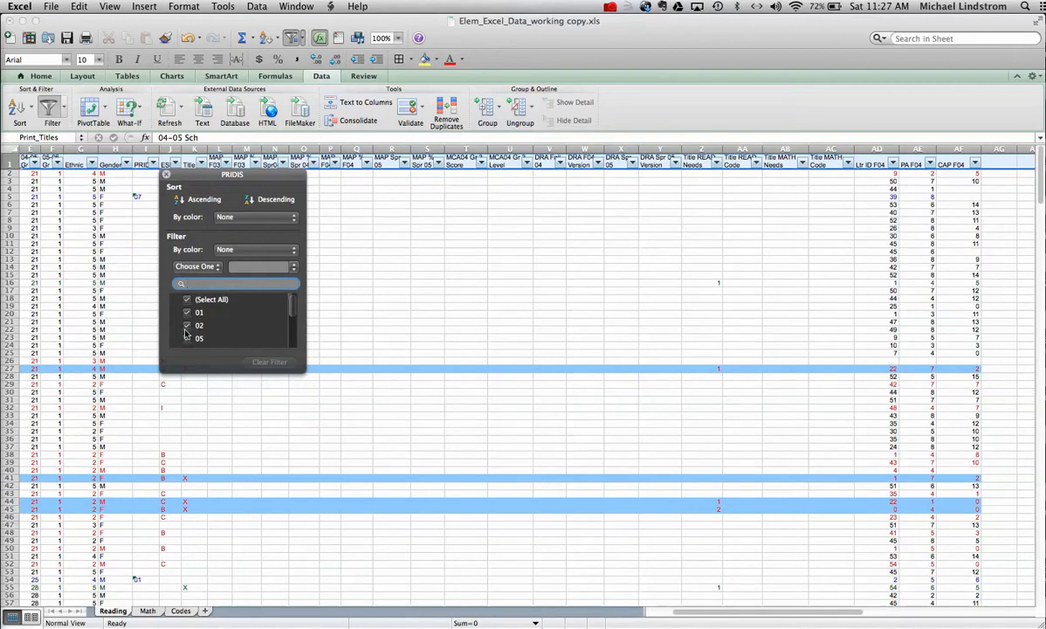
pyautogui.click(187, 301)
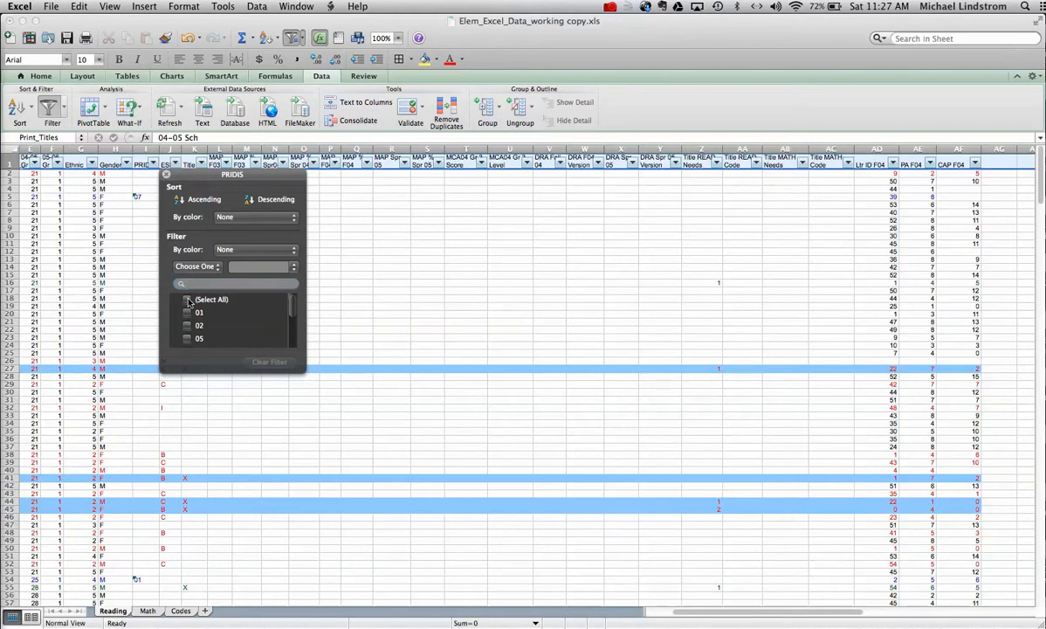
pyautogui.scroll(-3, 190, 319)
pyautogui.scroll(2, 191, 332)
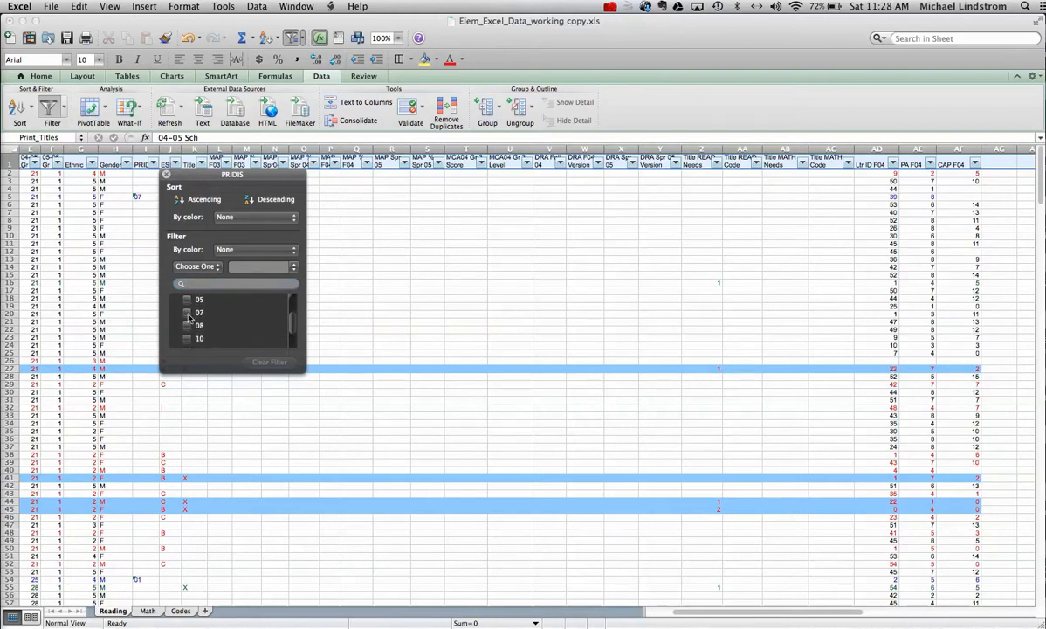
pyautogui.click(187, 313)
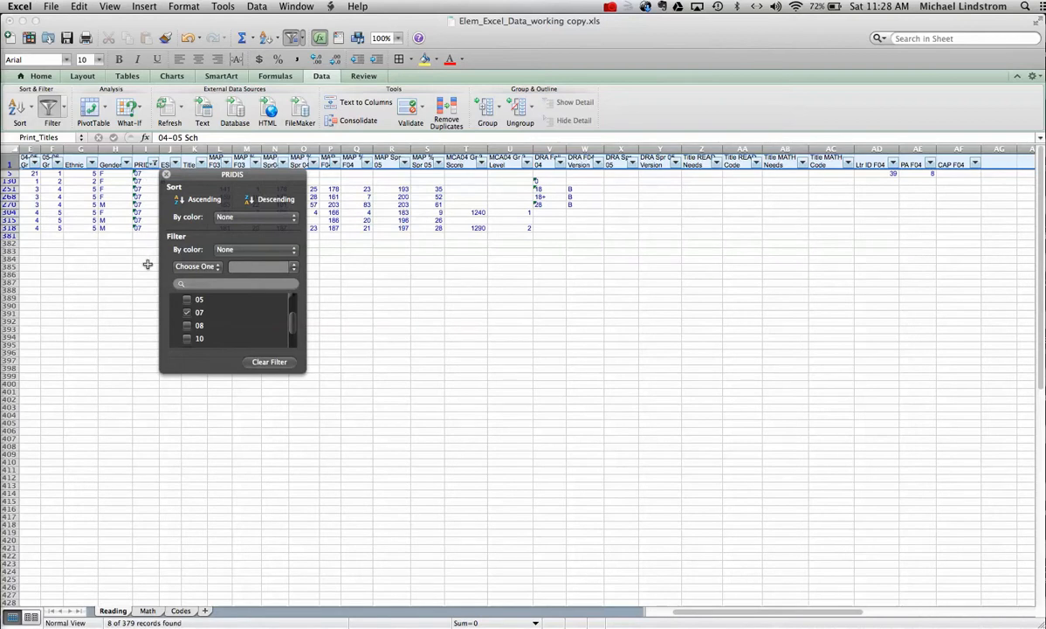
pyautogui.click(181, 612)
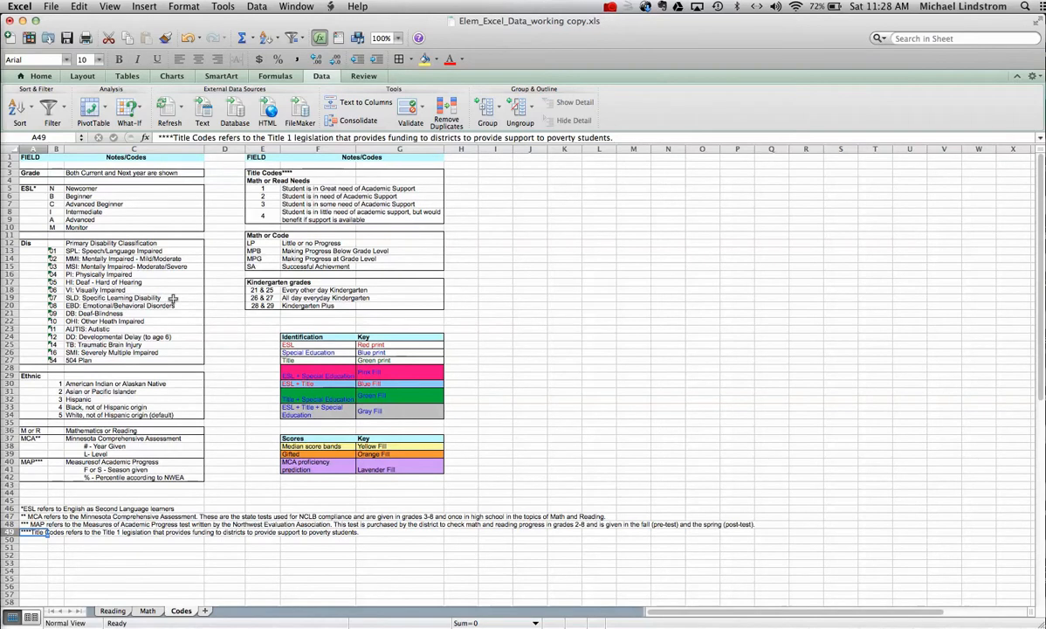
pyautogui.click(113, 612)
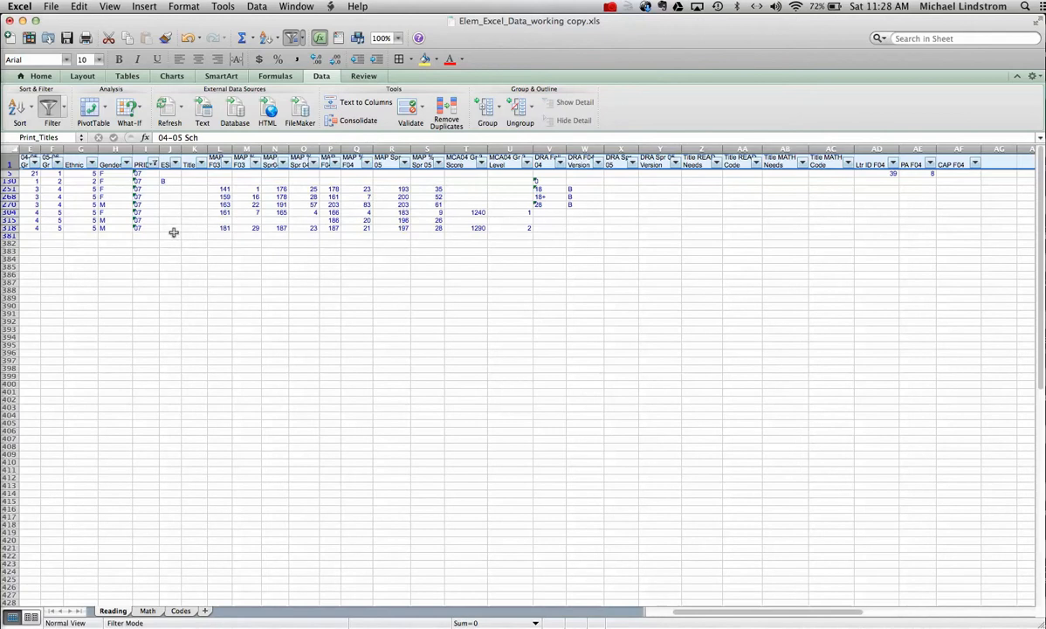
pyautogui.click(154, 165)
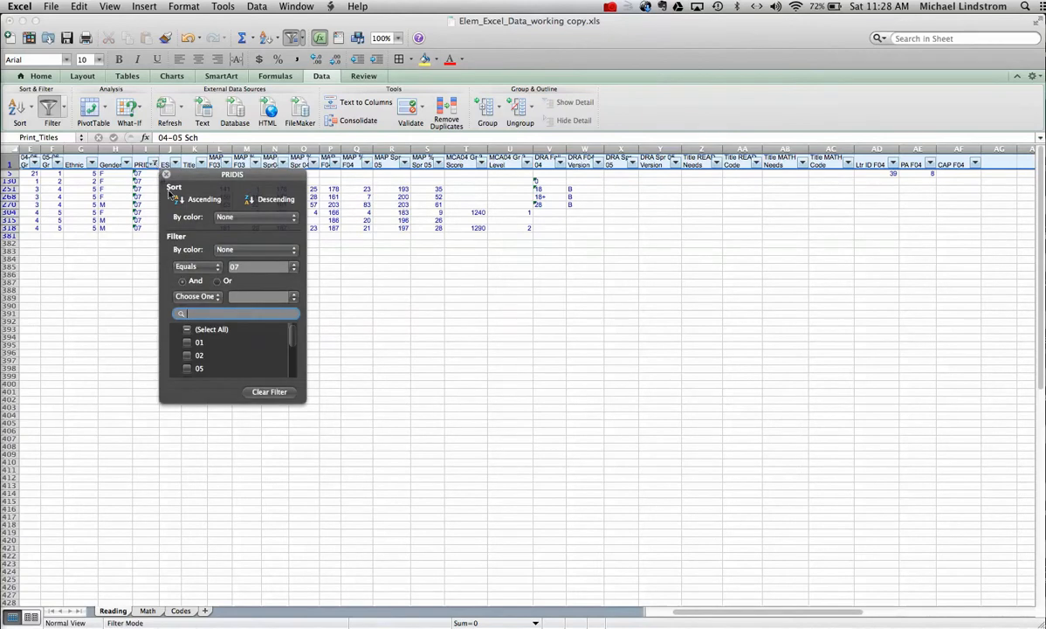
# Step: Clear the PRIDIS filter so all student rows show again
pyautogui.click(258, 392)
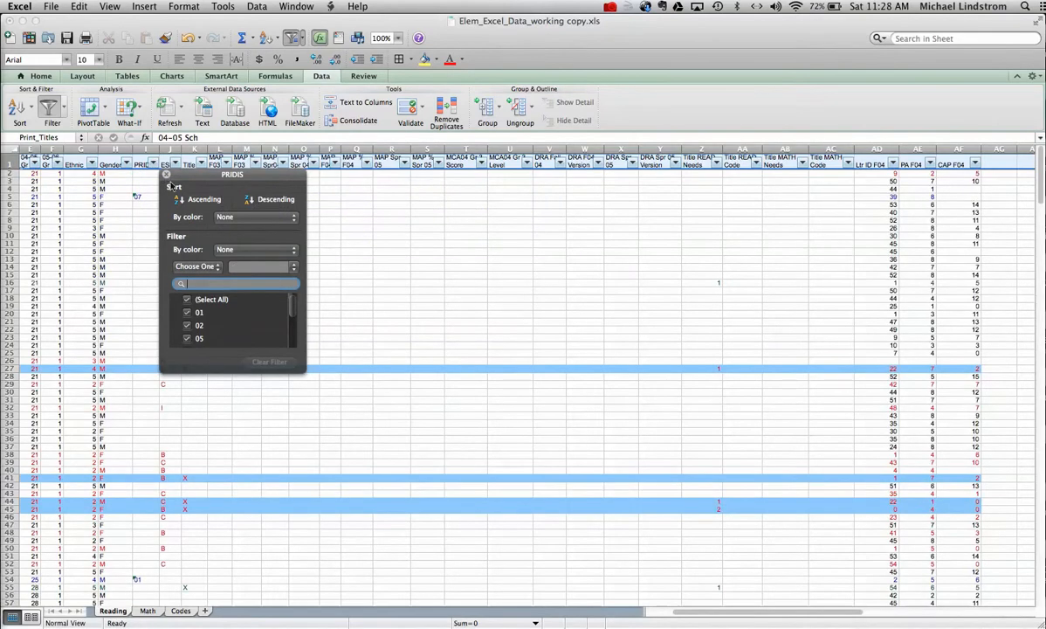
pyautogui.click(166, 175)
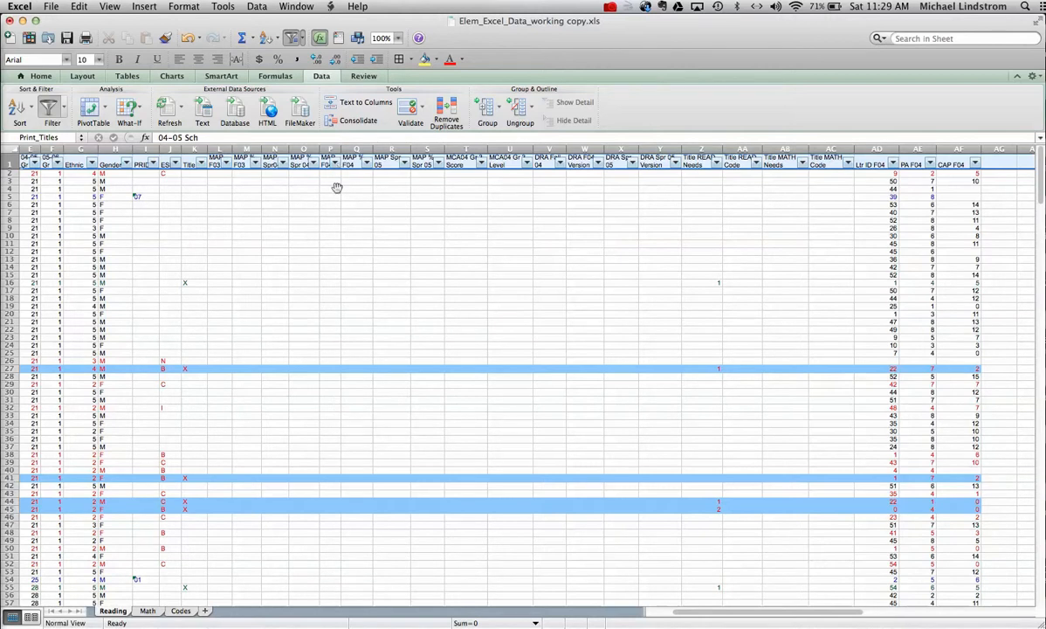
pyautogui.hscroll(-5, 338, 236)
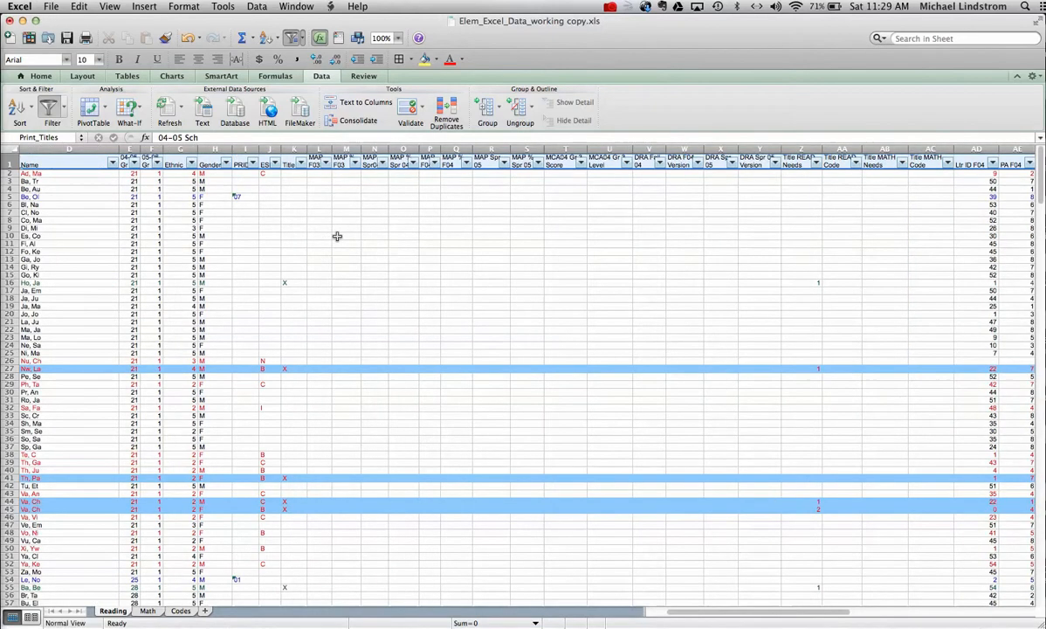